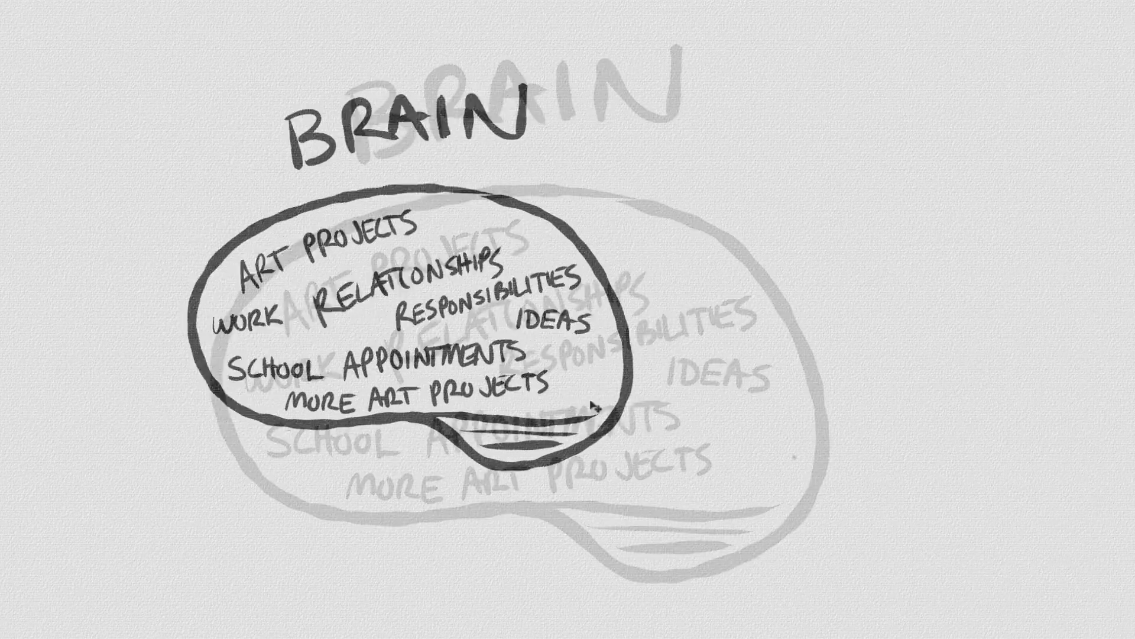
Step: Brush-draw a laptop beside the brain: screen, slanted base and rows of keyboard keys
mouse_move(570, 157)
mouse_down()
mouse_move(991, 167)
mouse_move(577, 357)
mouse_up()
drag(577, 357, 983, 358)
drag(983, 184, 984, 355)
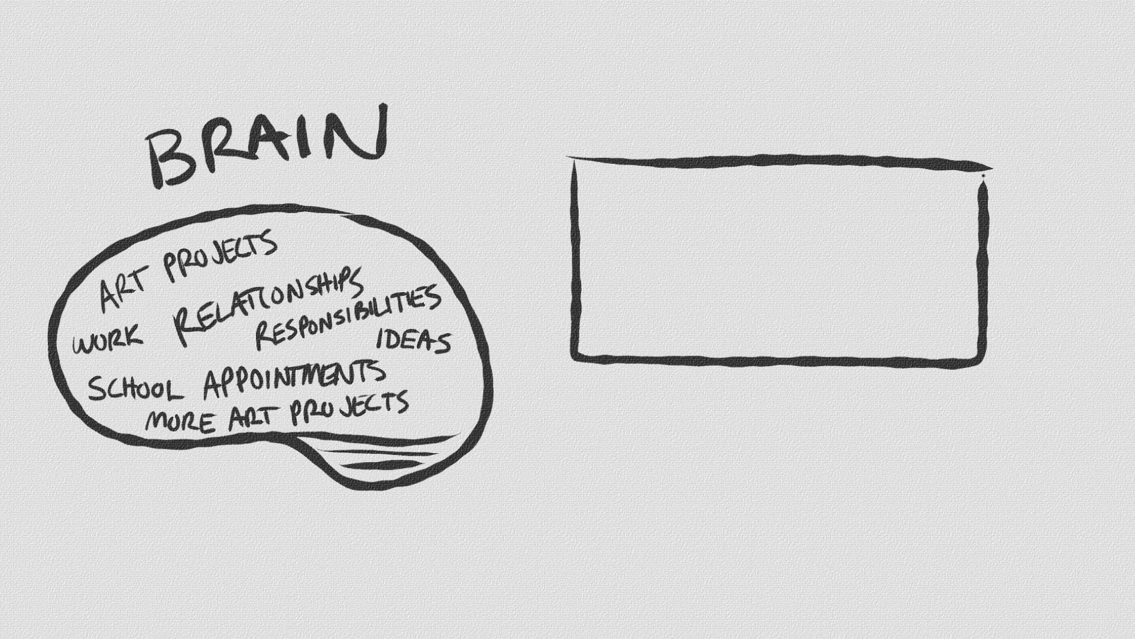
drag(573, 362, 515, 492)
drag(516, 493, 999, 496)
drag(977, 368, 1027, 494)
drag(579, 381, 955, 392)
drag(569, 404, 989, 405)
drag(556, 429, 1008, 429)
drag(548, 456, 1014, 465)
drag(618, 372, 573, 465)
drag(654, 369, 628, 480)
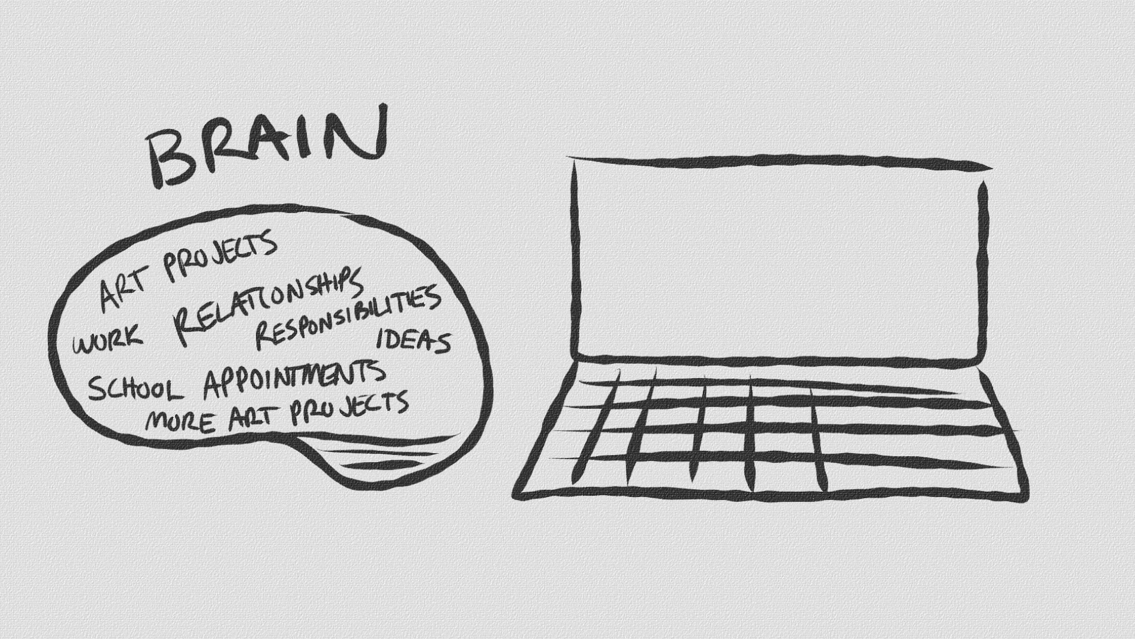
drag(520, 507, 1042, 506)
Step: Add an inner bezel to the laptop screen and write COMPUTER inside it
drag(593, 175, 596, 331)
drag(598, 329, 927, 329)
drag(592, 178, 959, 178)
drag(961, 179, 962, 309)
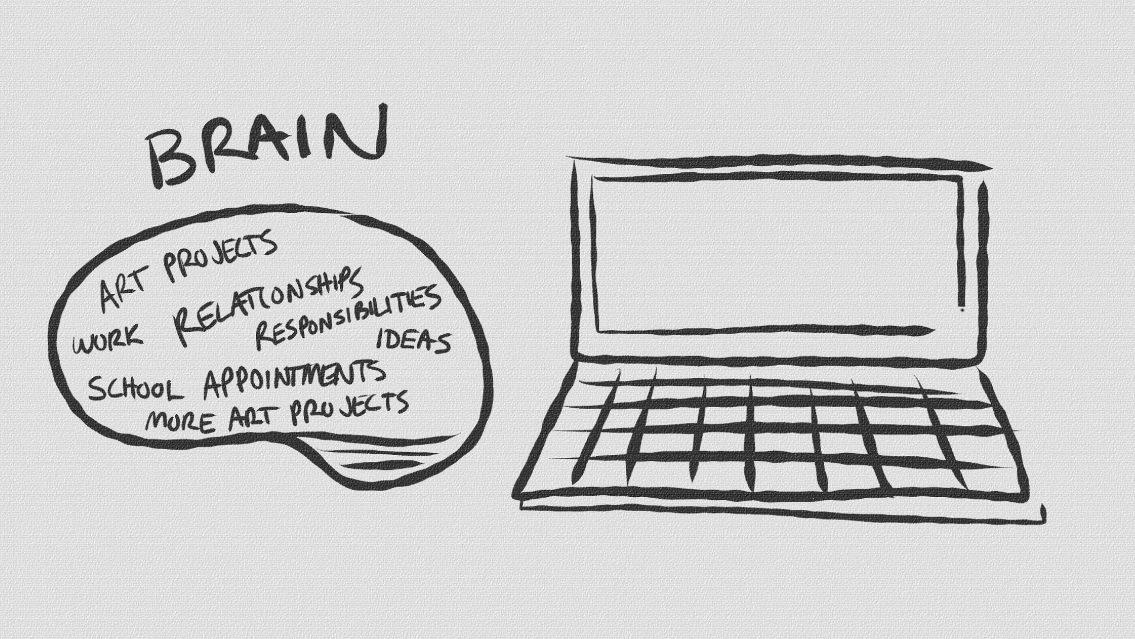
drag(650, 240, 651, 269)
drag(673, 244, 670, 245)
mouse_move(691, 268)
mouse_down()
mouse_move(715, 267)
mouse_move(729, 251)
mouse_up()
drag(753, 243, 771, 242)
Step: Lasso the brain's words, drag them onto the laptop screen and scale them down, replacing COMPUTER
drag(854, 266, 908, 260)
drag(446, 410, 66, 346)
drag(284, 424, 440, 408)
mouse_move(299, 399)
mouse_down()
mouse_move(729, 321)
mouse_move(831, 319)
mouse_up()
mouse_move(1011, 487)
mouse_down()
mouse_move(964, 160)
mouse_move(928, 198)
mouse_up()
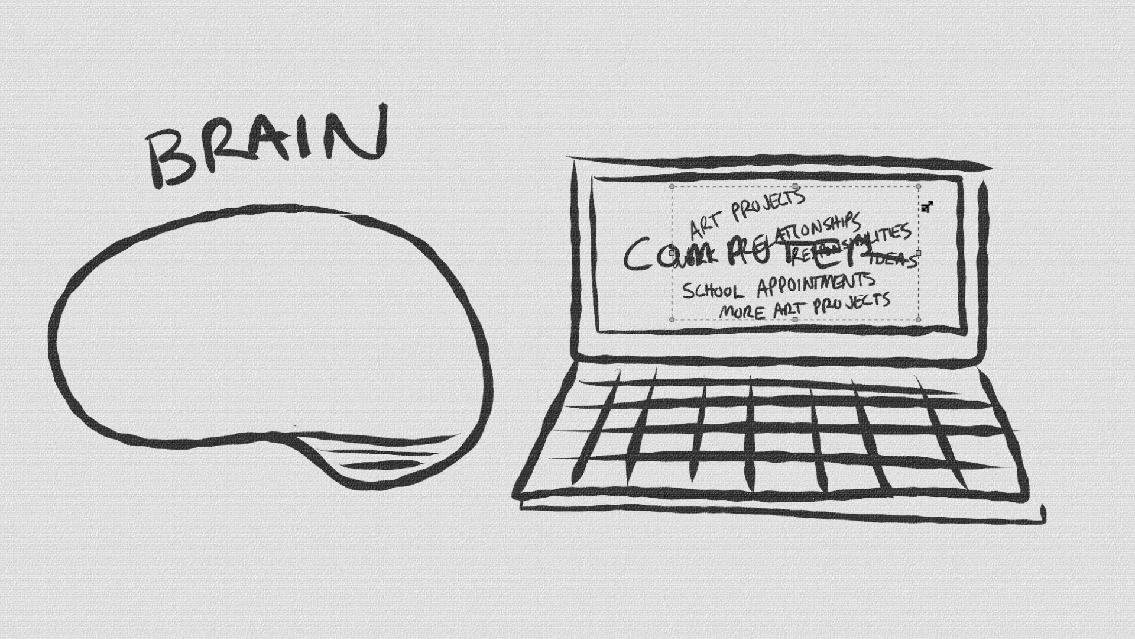
drag(651, 255, 911, 261)
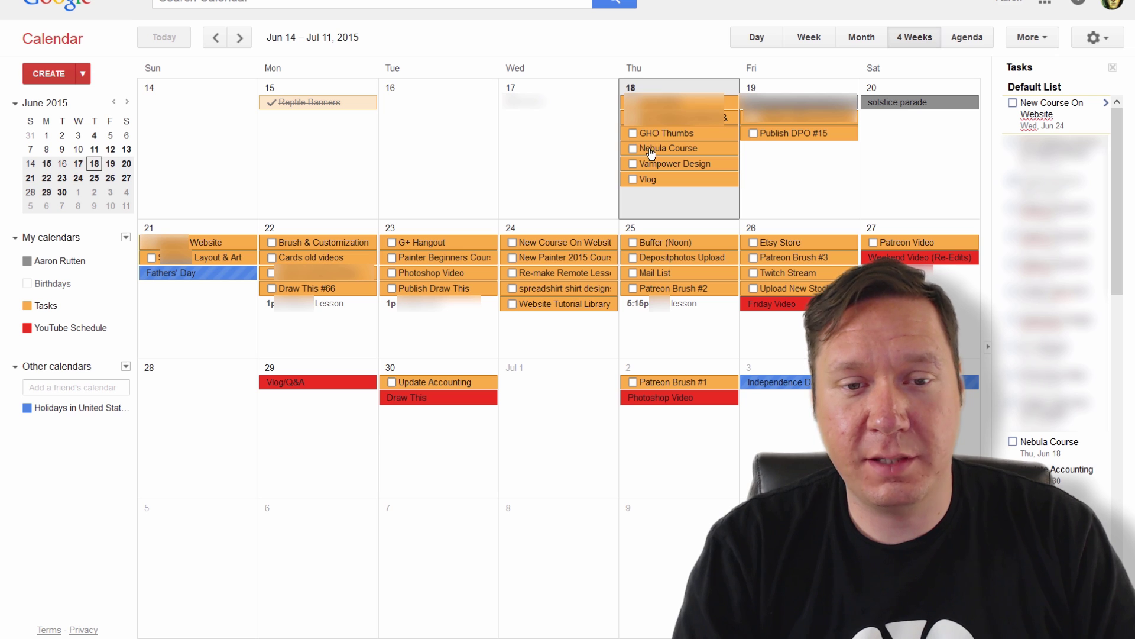
Step: Drag the Nebula Course task from Thu 18 to Fri 19 in Google Calendar
drag(651, 154, 781, 169)
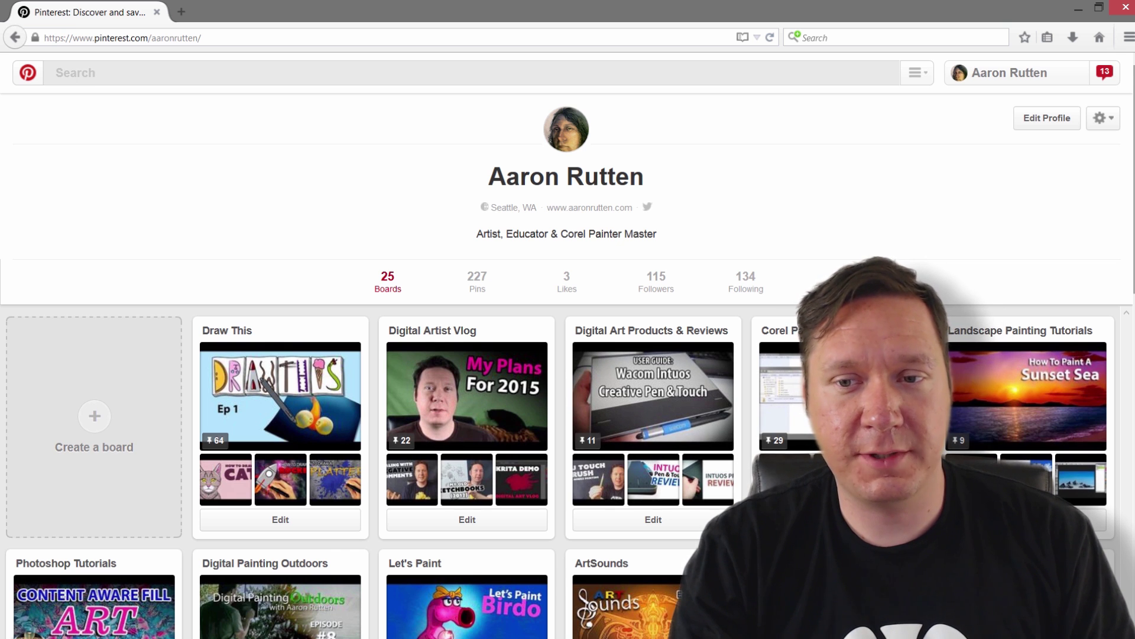
Step: Scroll down through the Pinterest profile's boards and back up
scroll(1133, 243, down, 2)
scroll(1133, 242, down, 2)
scroll(1128, 253, up, 4)
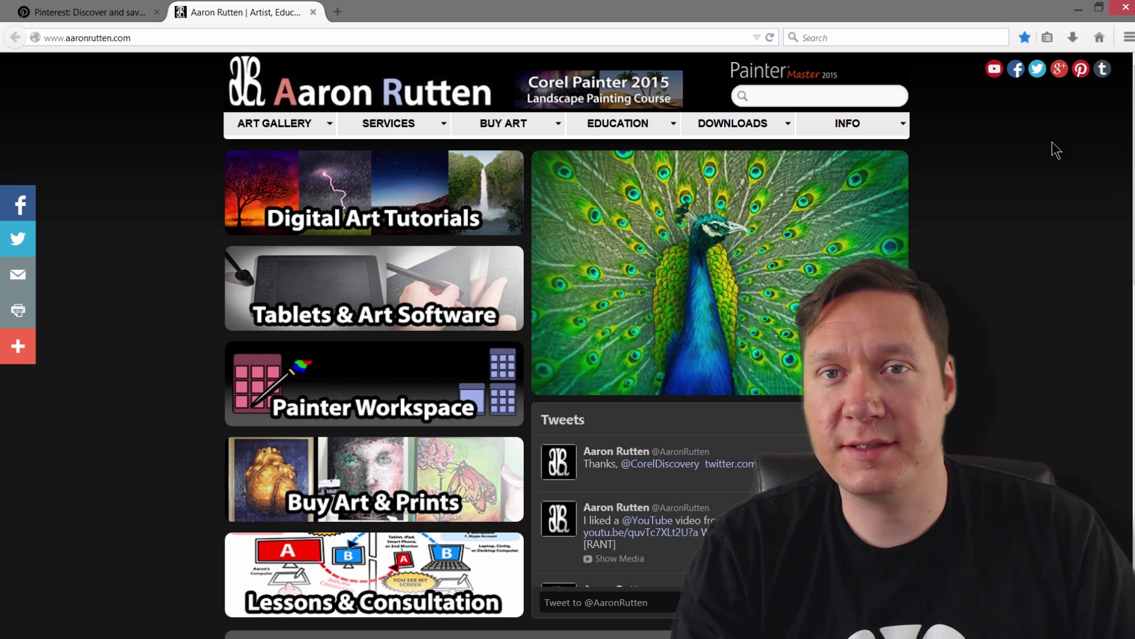
Step: Switch from the artist's website back to the Pinterest profile tab
click(137, 35)
key(ctrl+c)
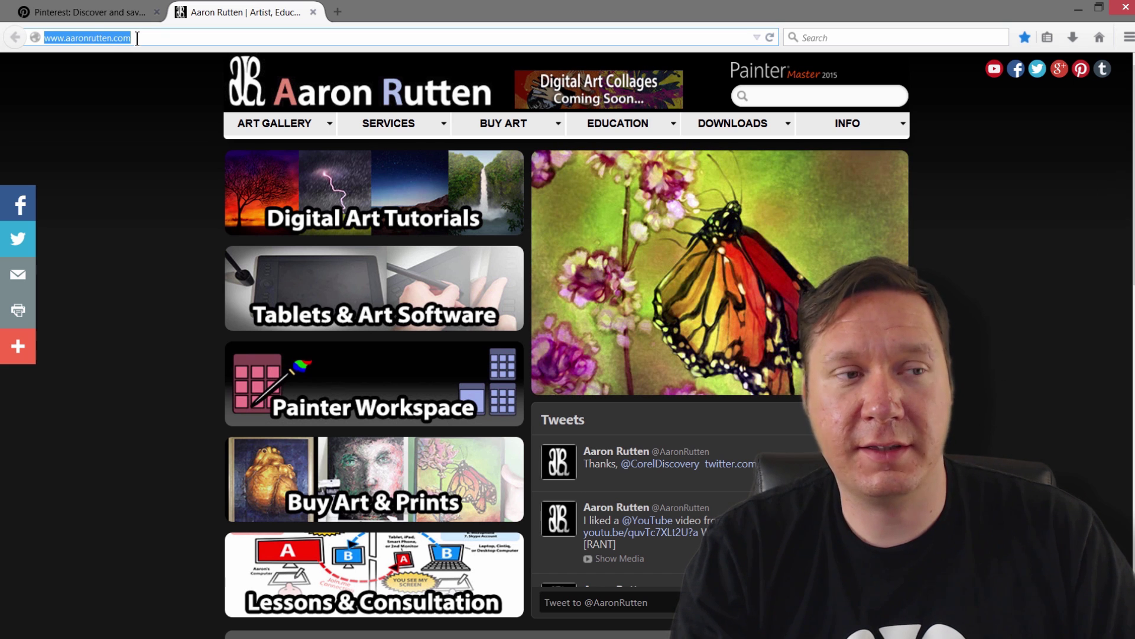
click(126, 10)
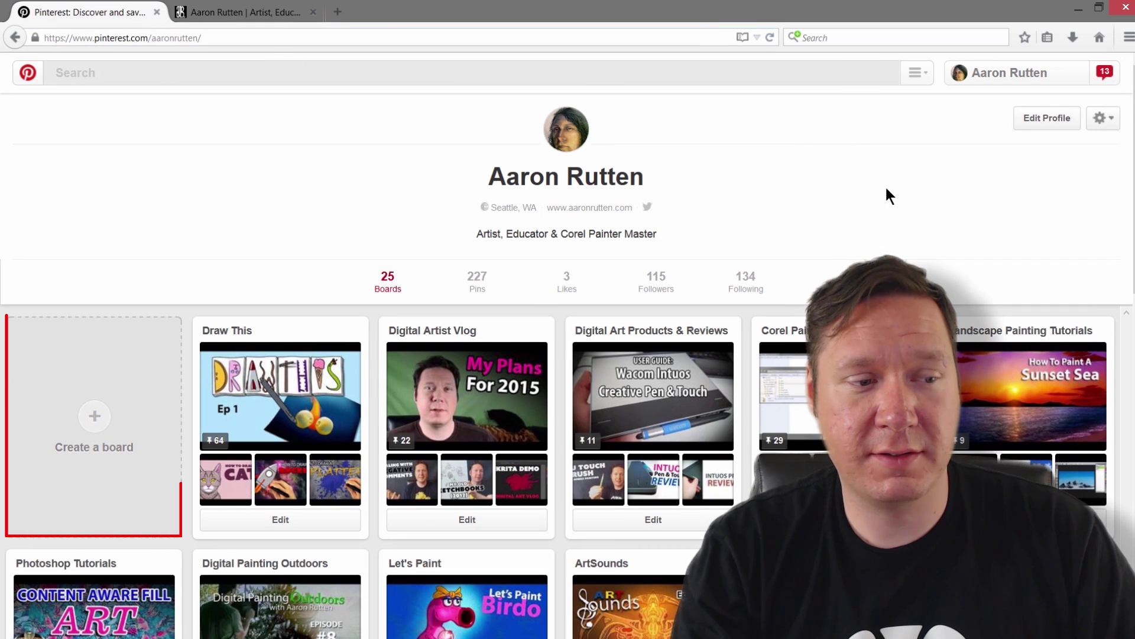
Step: Open the Create a Board form, name it 'Website', and leave the category list closed
click(101, 430)
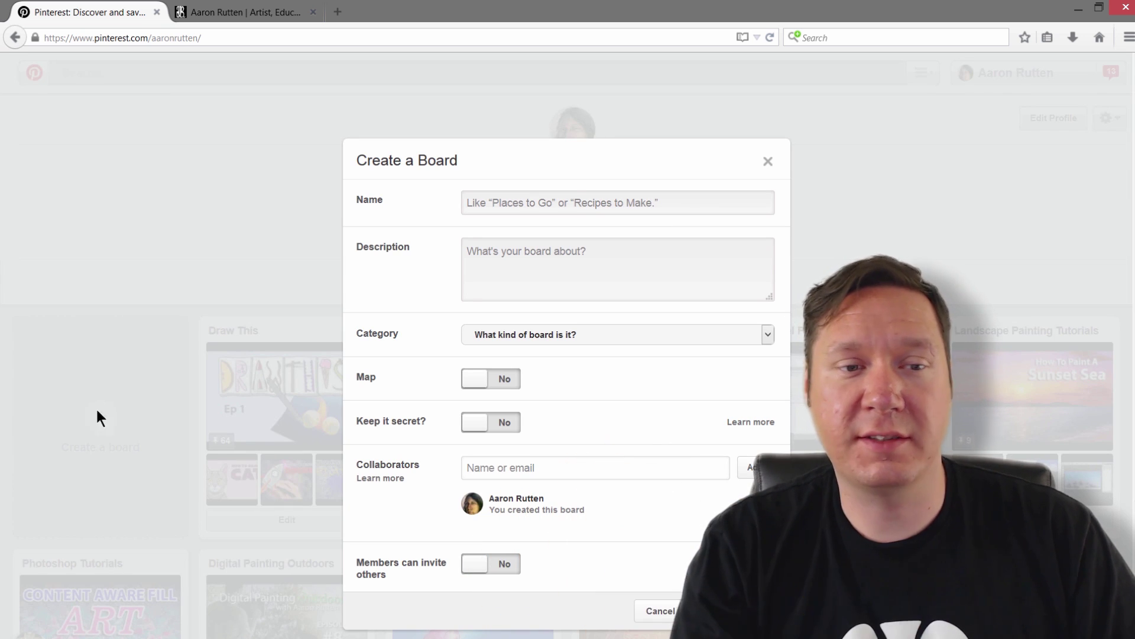
click(530, 201)
text(Website)
click(543, 269)
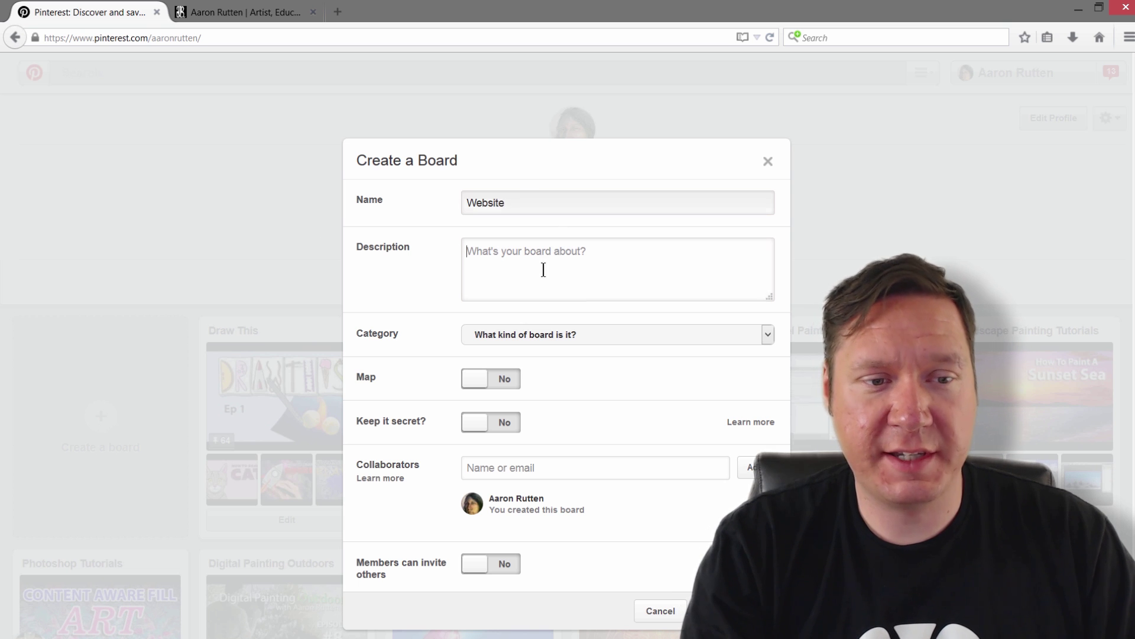
click(542, 335)
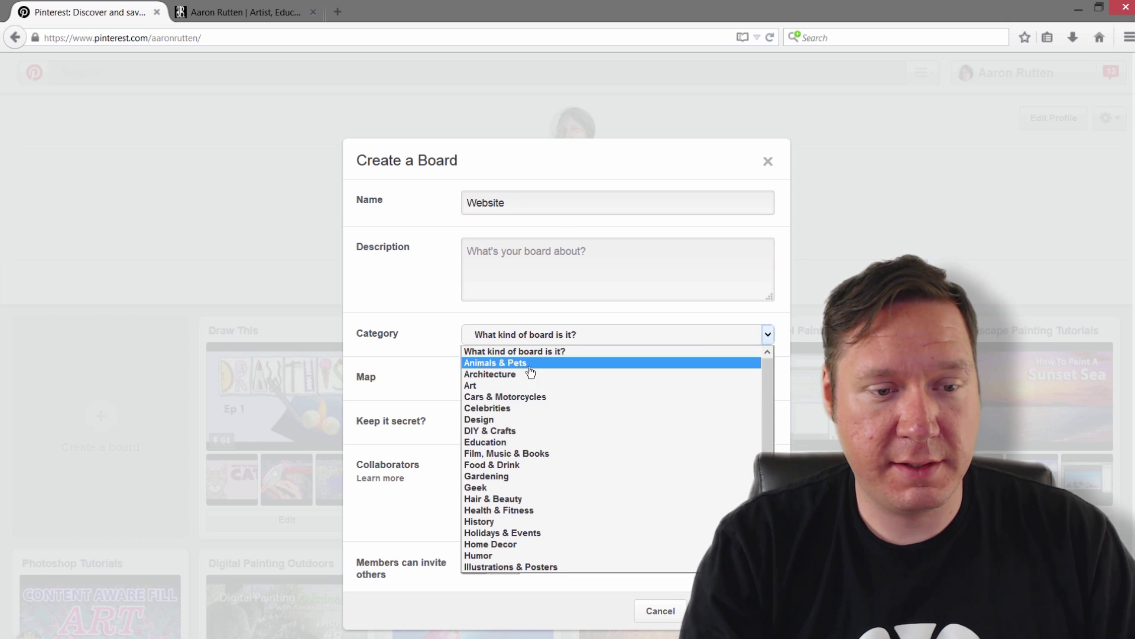
key(Escape)
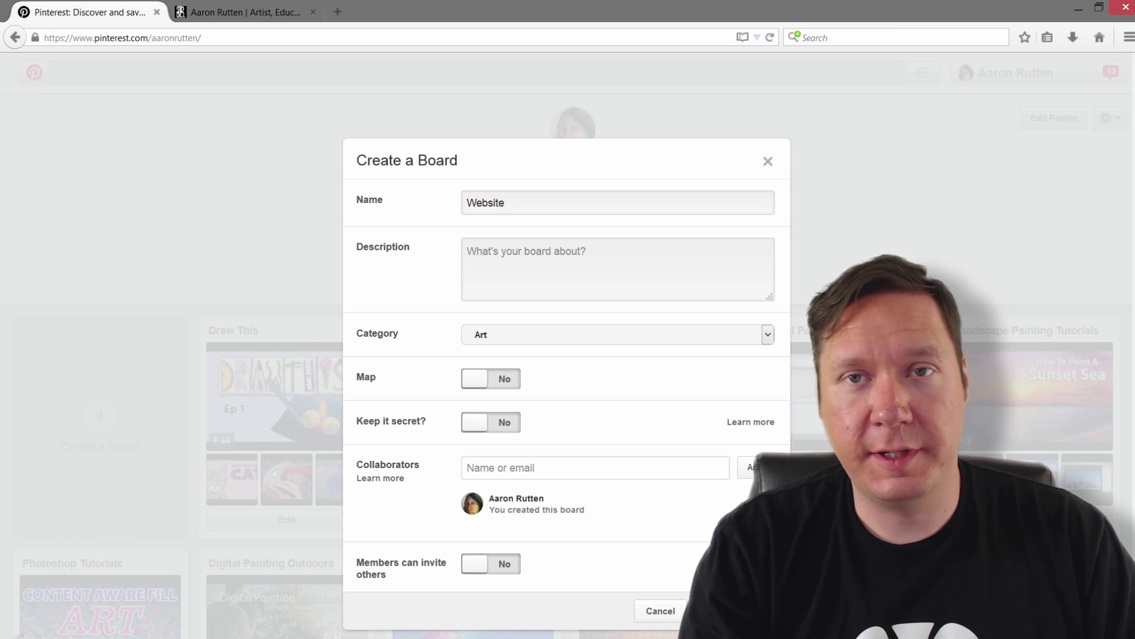
click(737, 610)
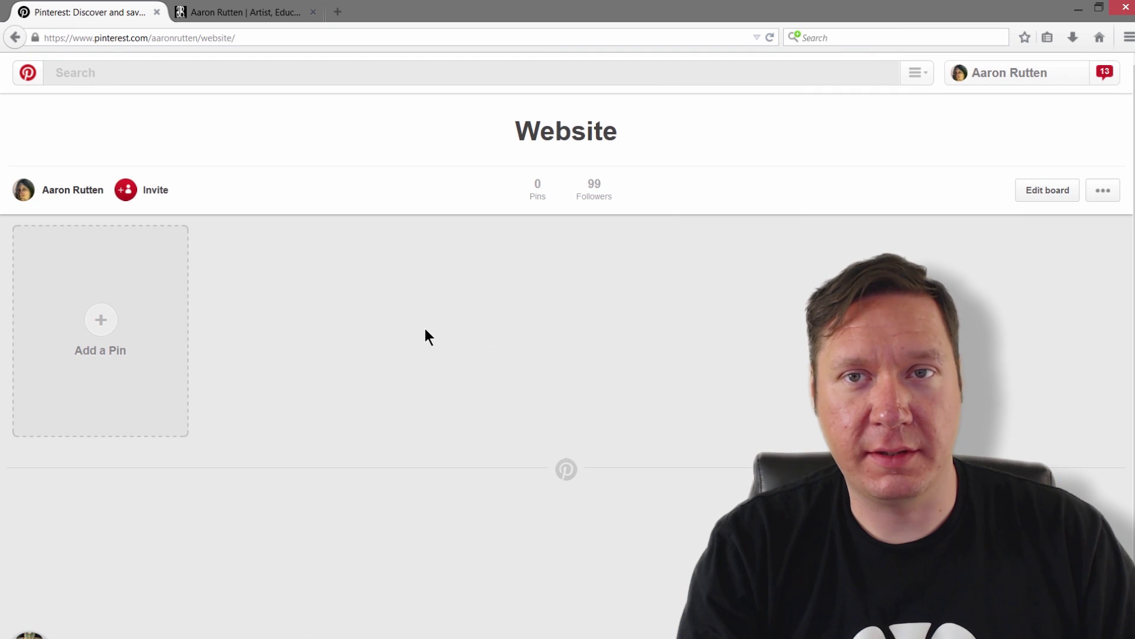
click(112, 330)
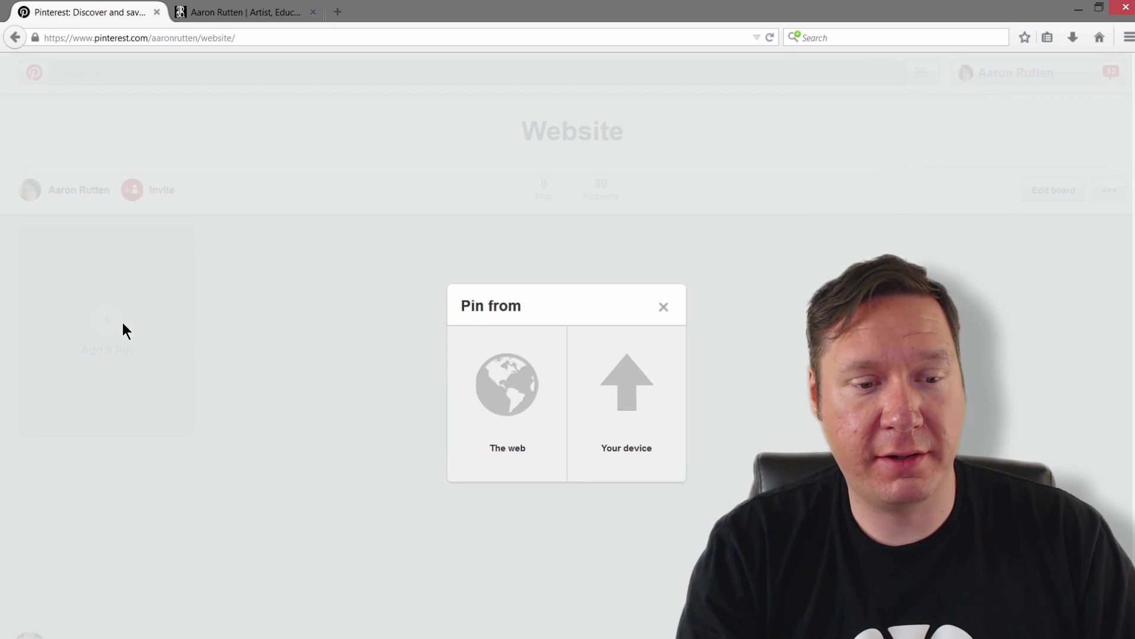
click(508, 389)
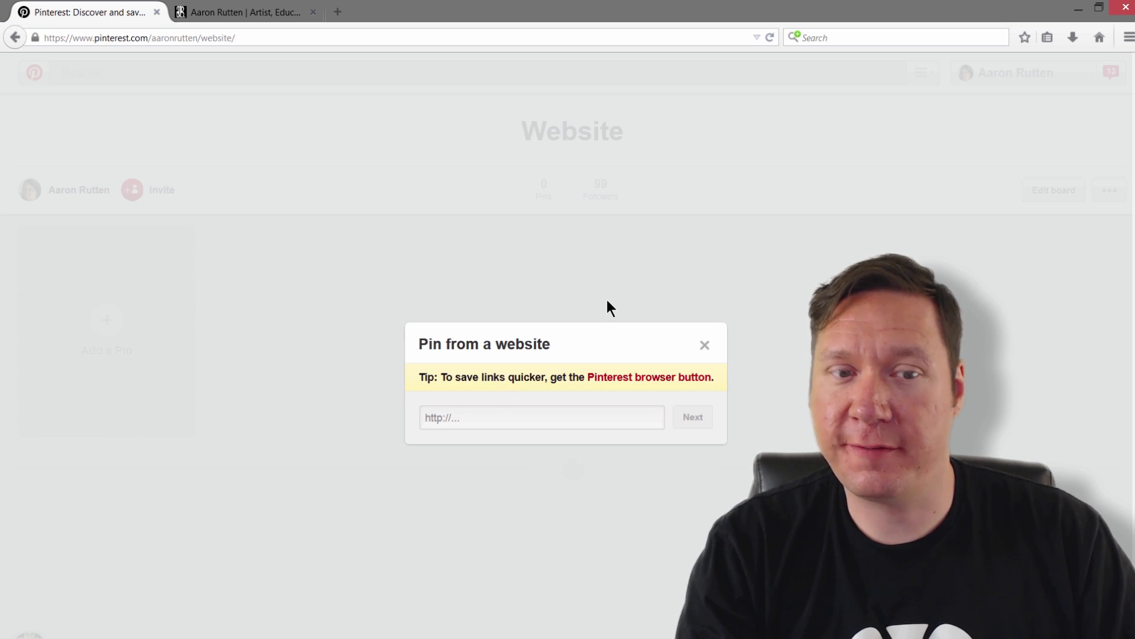
click(496, 416)
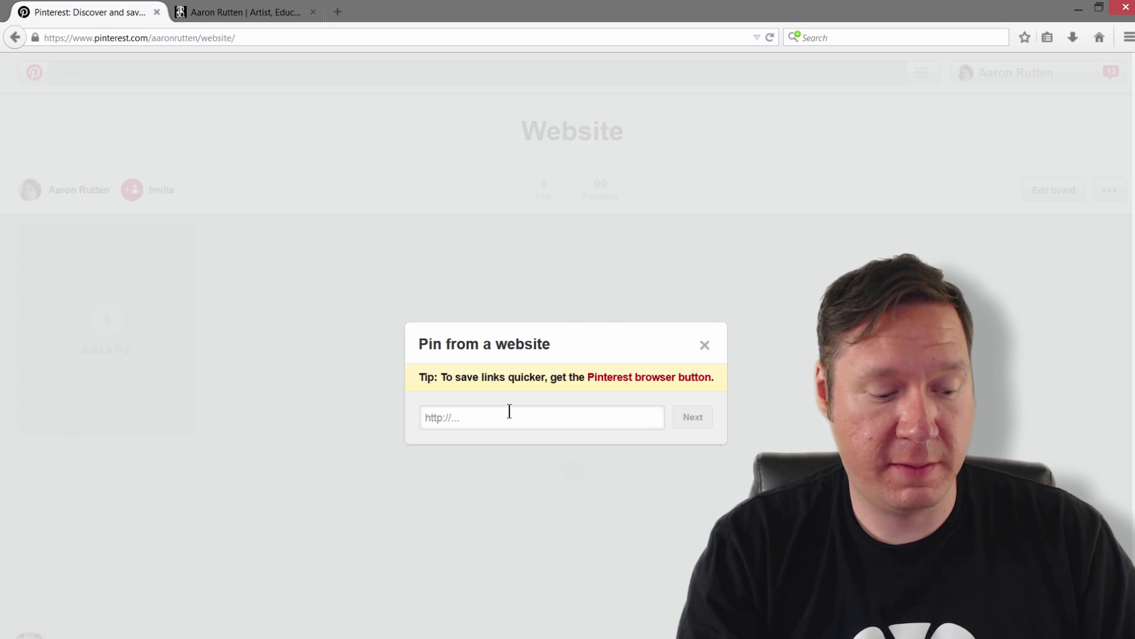
key(ctrl+v)
click(691, 421)
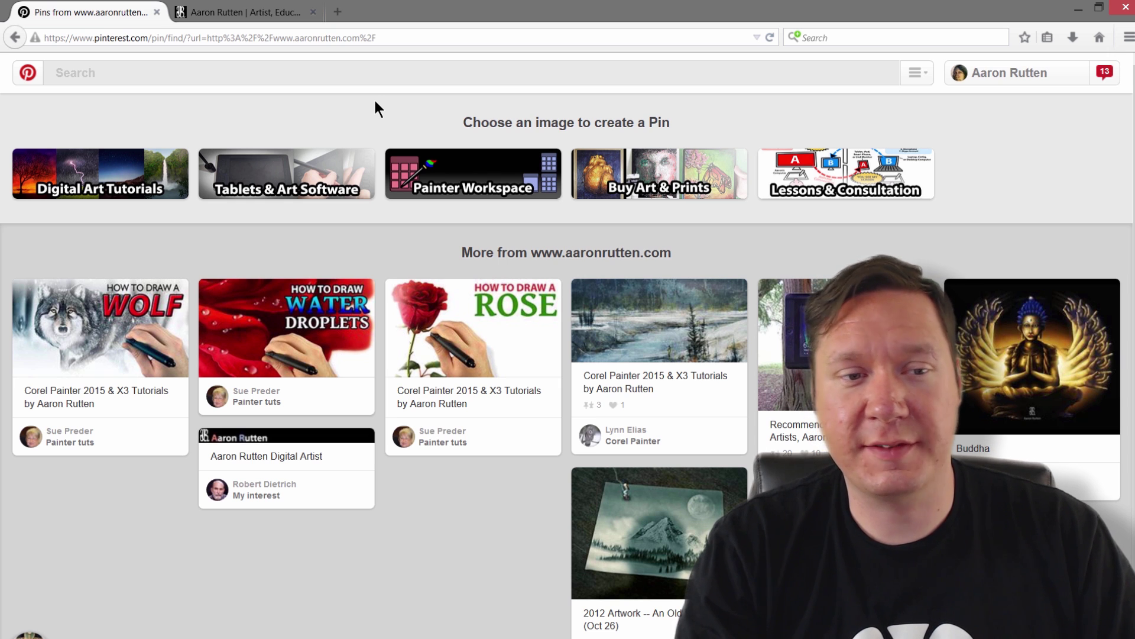
Step: Pick the Digital Art Tutorials image to pin, bringing up the Pick a board dialog
mouse_move(134, 167)
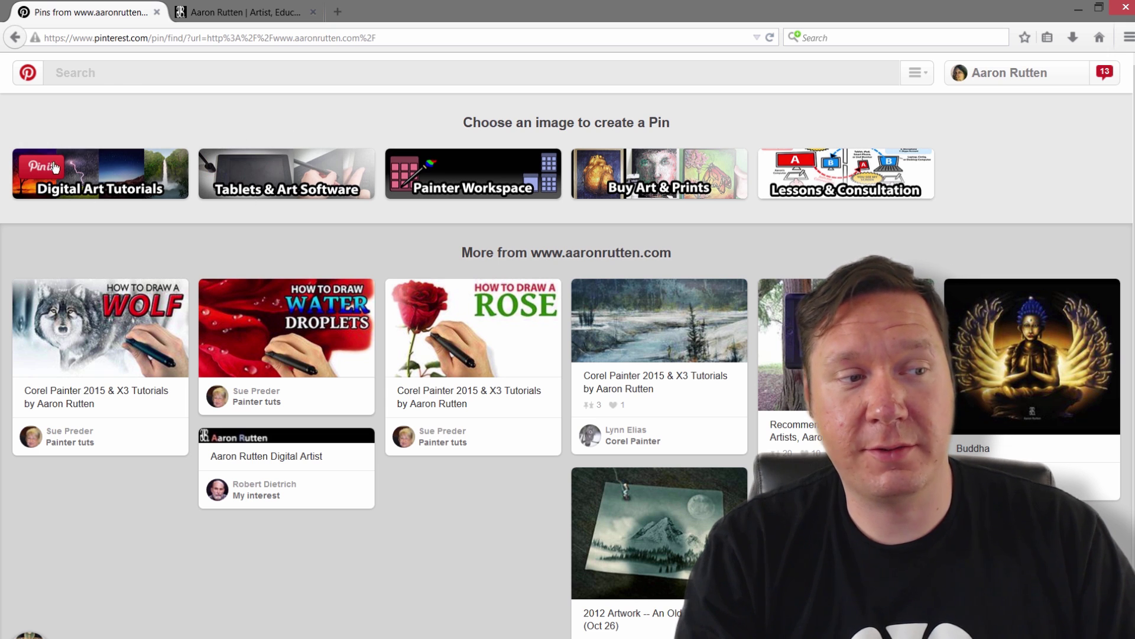
click(50, 170)
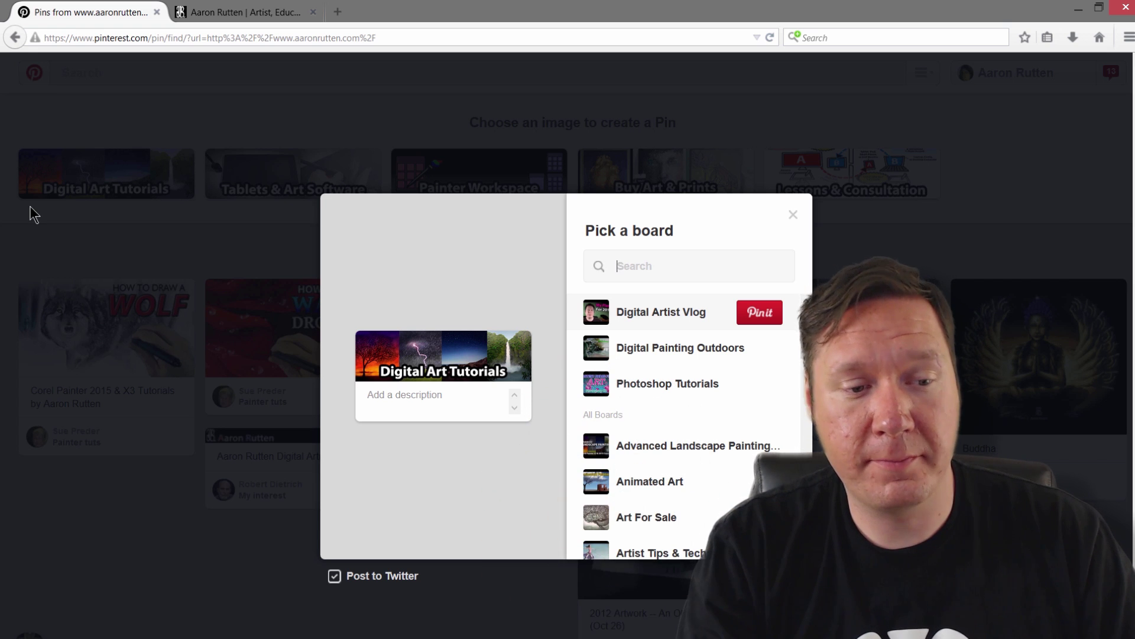
Step: Uncheck Post to Twitter and pin the image to the Website board
click(335, 577)
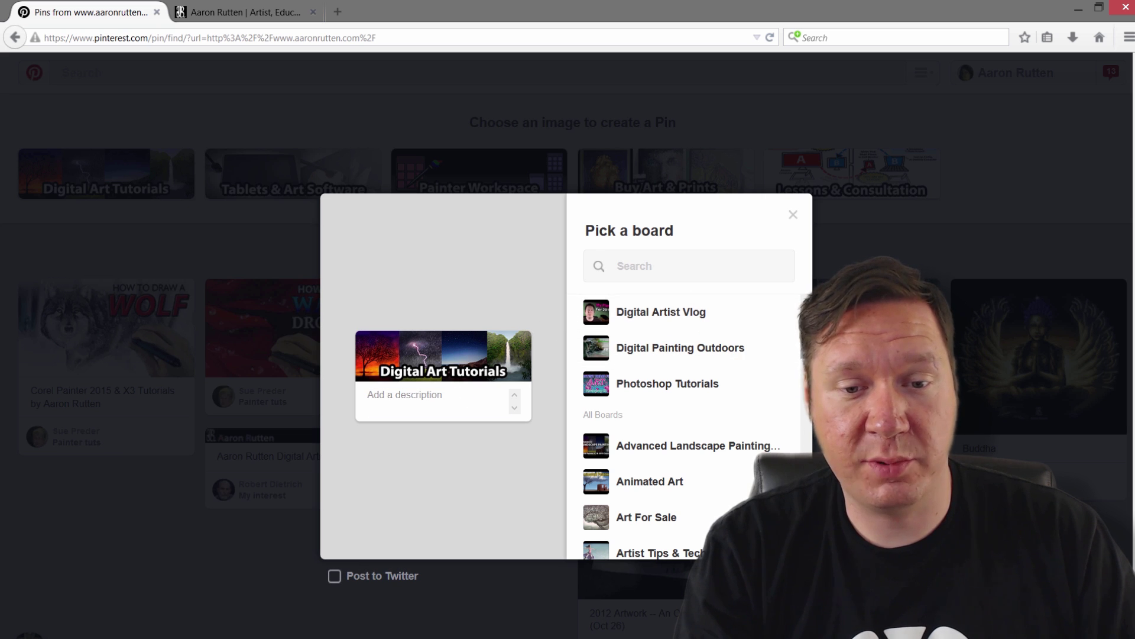
scroll(686, 426, down, 3)
scroll(668, 475, down, 9)
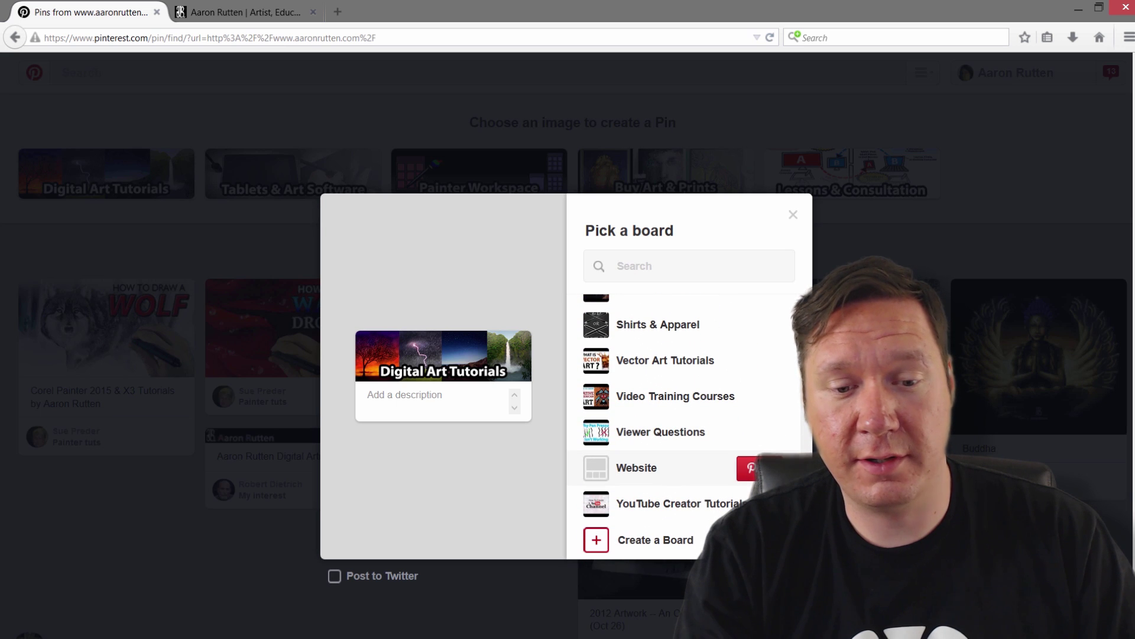
click(749, 468)
click(715, 404)
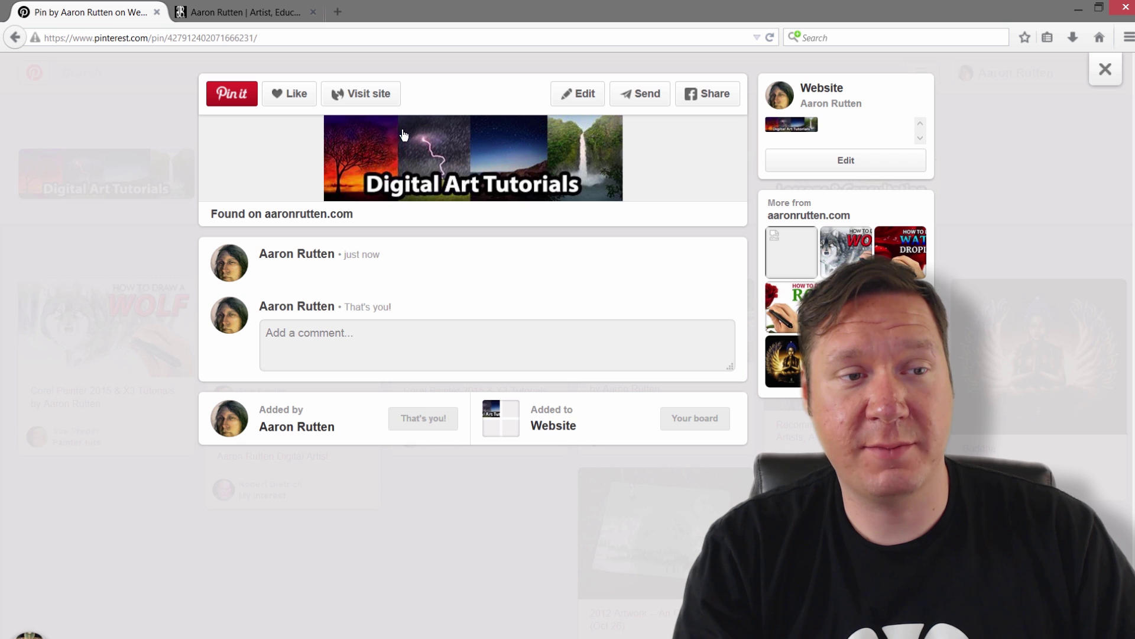
Step: Open the pin's source site, aaronrutten.com, in a new tab via Visit site
click(362, 95)
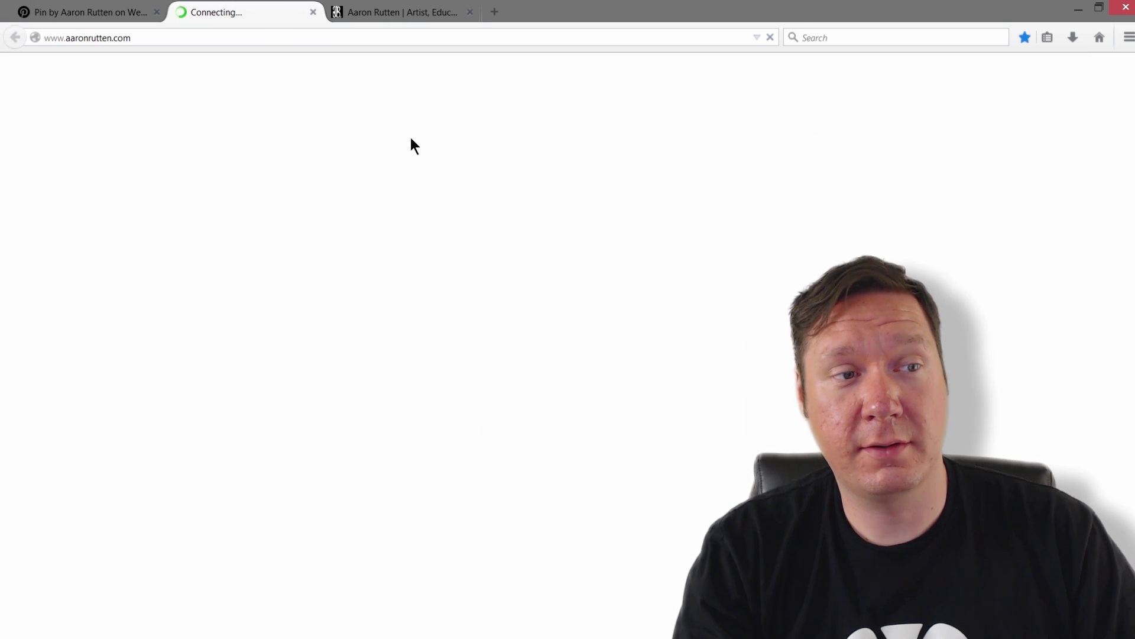